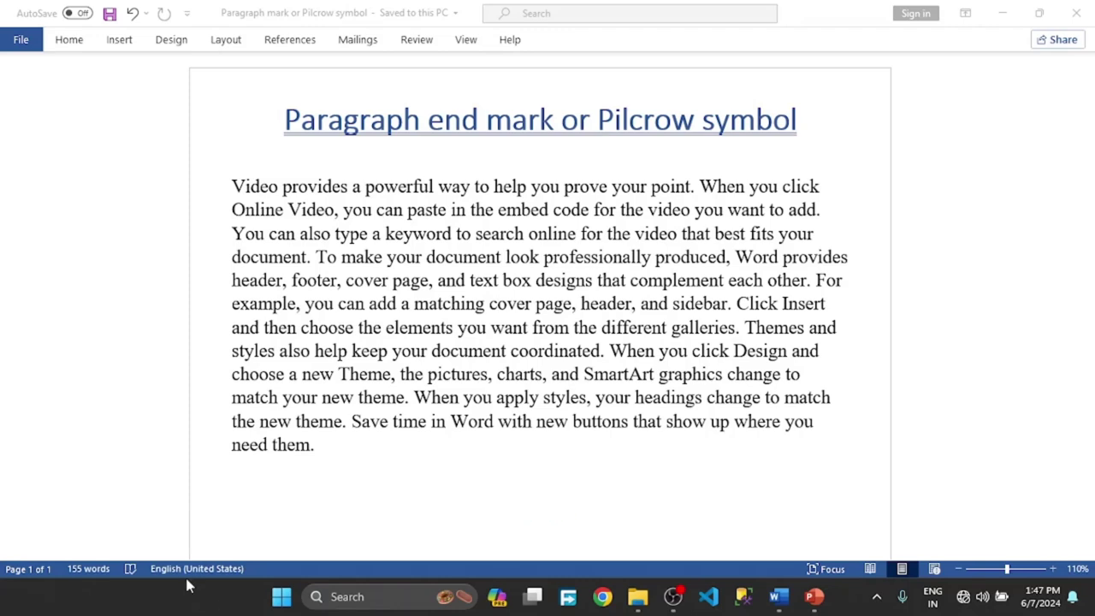
Tick Paragraph marks under Word Options > Display so pilcrows always show.
{"action": "left_click", "coordinate": [28, 49]}
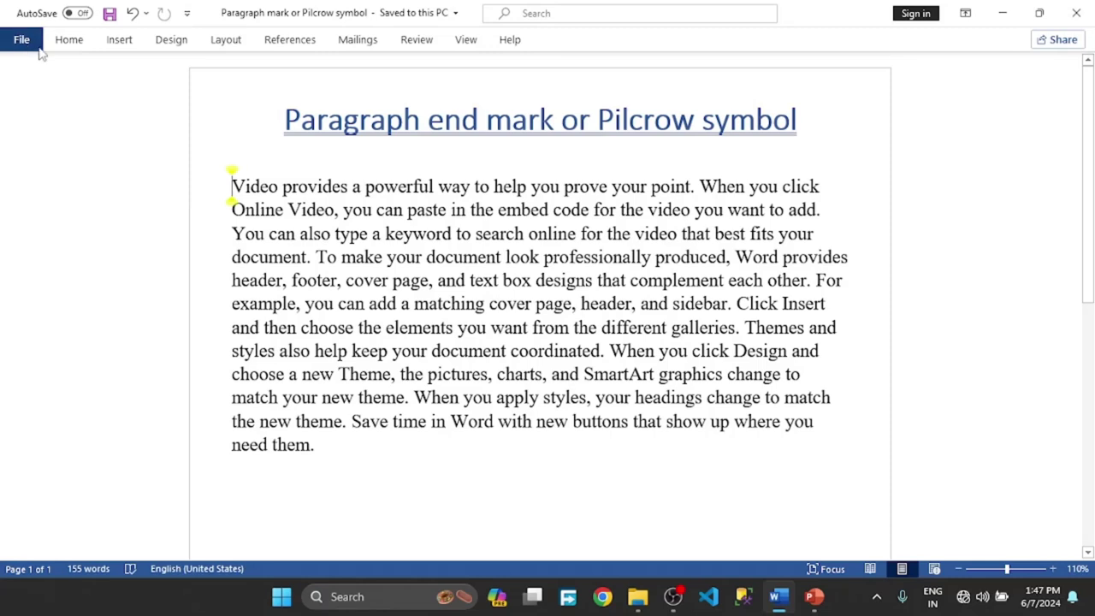
{"action": "left_click", "coordinate": [29, 44]}
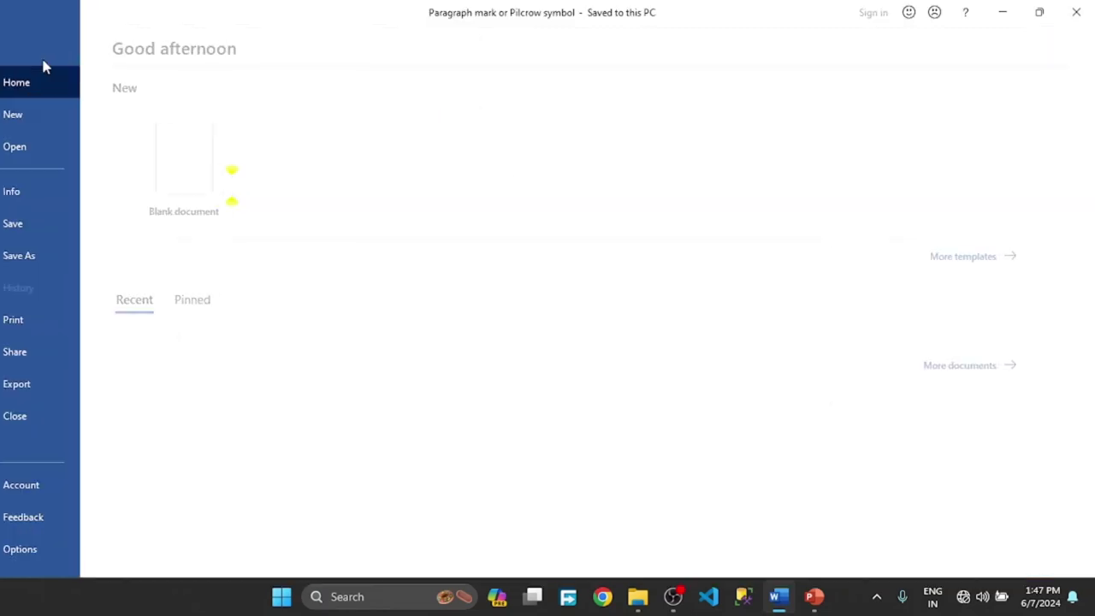
{"action": "left_click", "coordinate": [56, 563]}
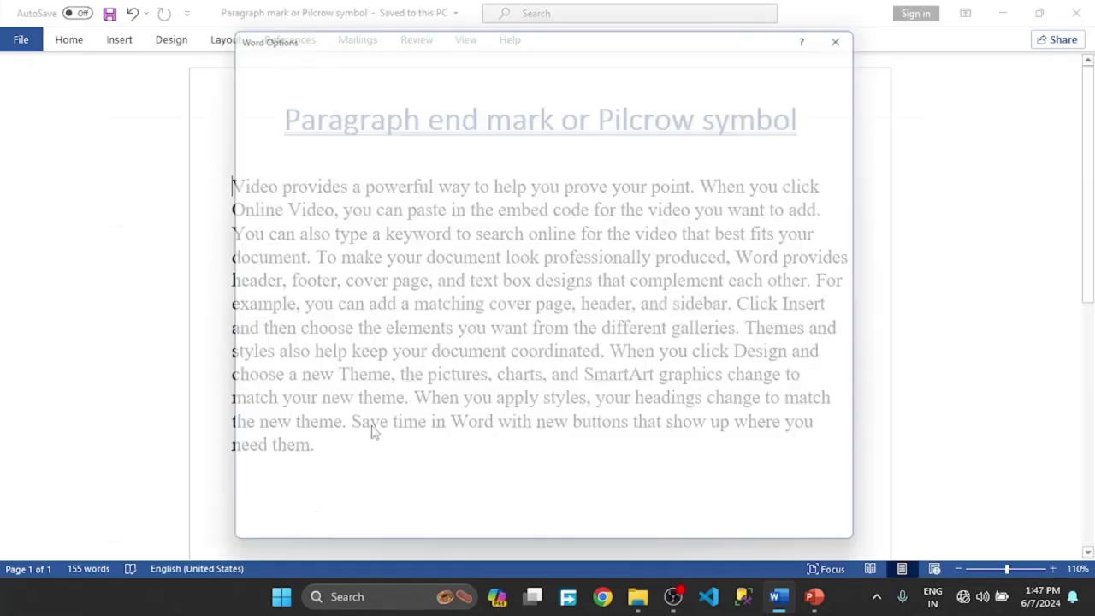
{"action": "left_click", "coordinate": [248, 82]}
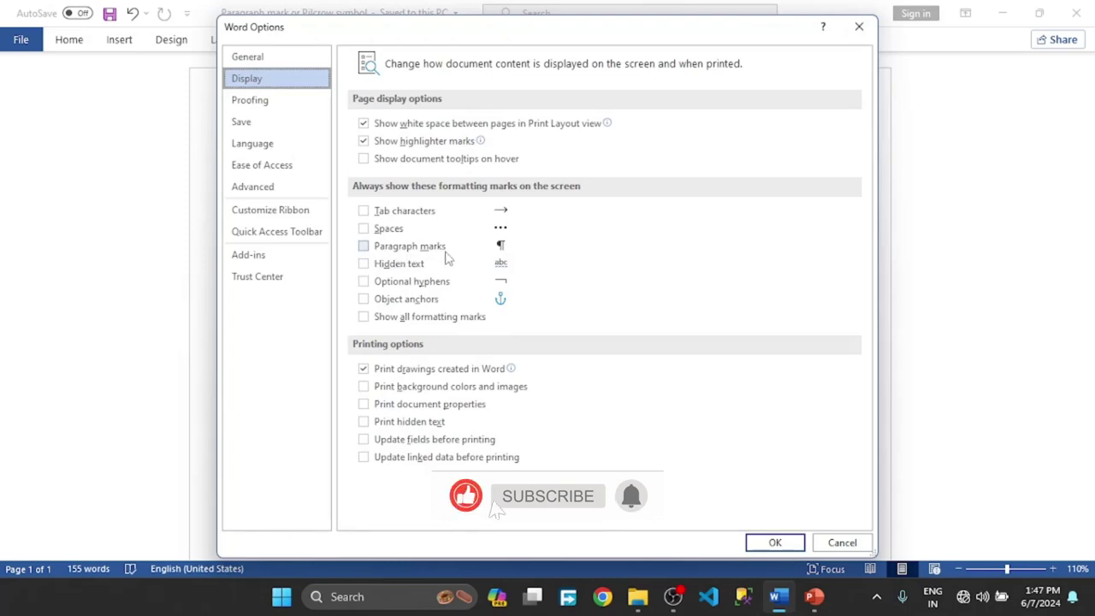
{"action": "left_click", "coordinate": [363, 247]}
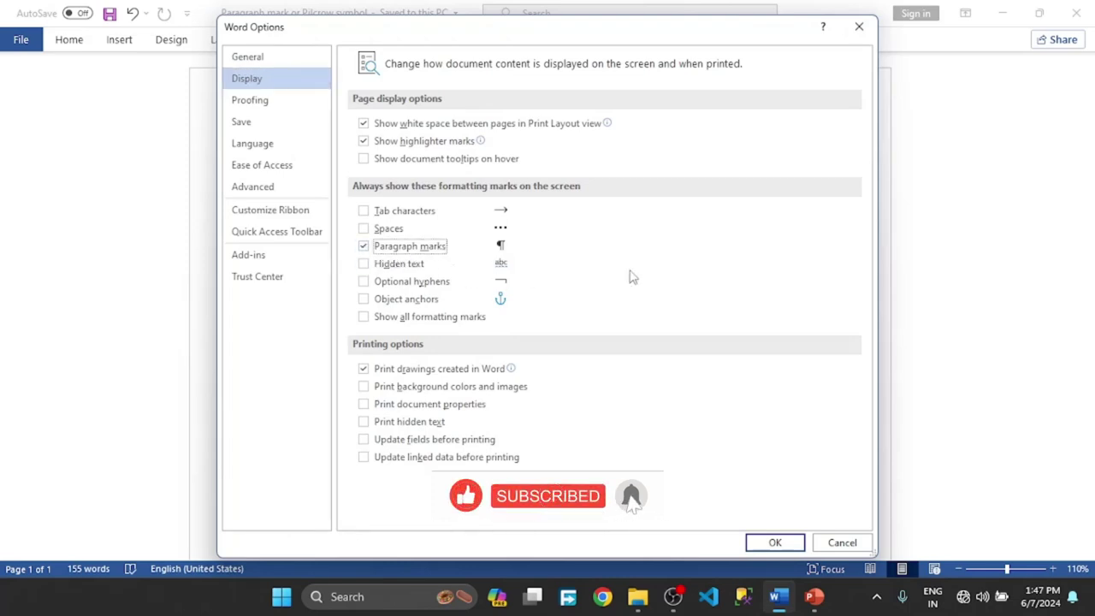
{"action": "left_click", "coordinate": [786, 546]}
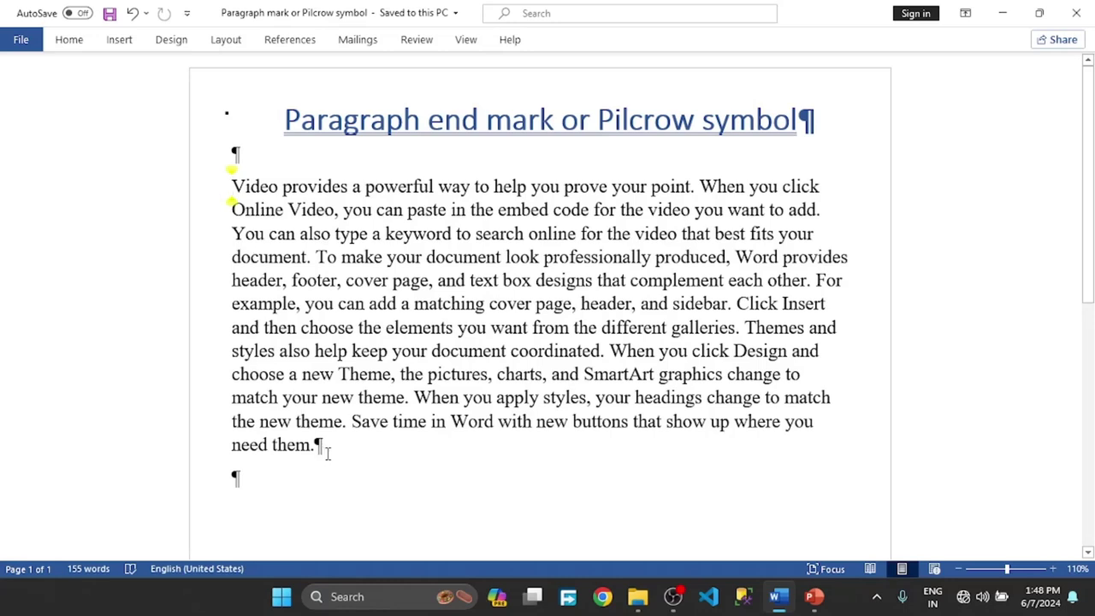
Break the body text into new paragraphs at 'To make', 'Click Insert' and 'When you click'.
{"action": "left_click", "coordinate": [224, 476]}
{"action": "left_click", "coordinate": [316, 257]}
{"action": "key", "text": "Return"}
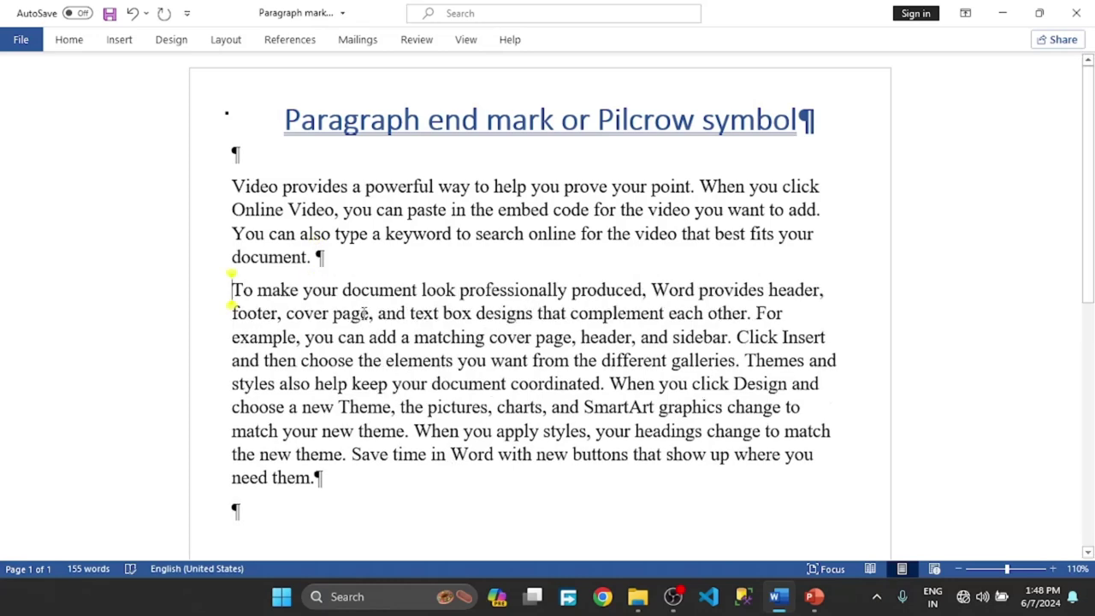
{"action": "left_click", "coordinate": [736, 337]}
{"action": "key", "text": "Return"}
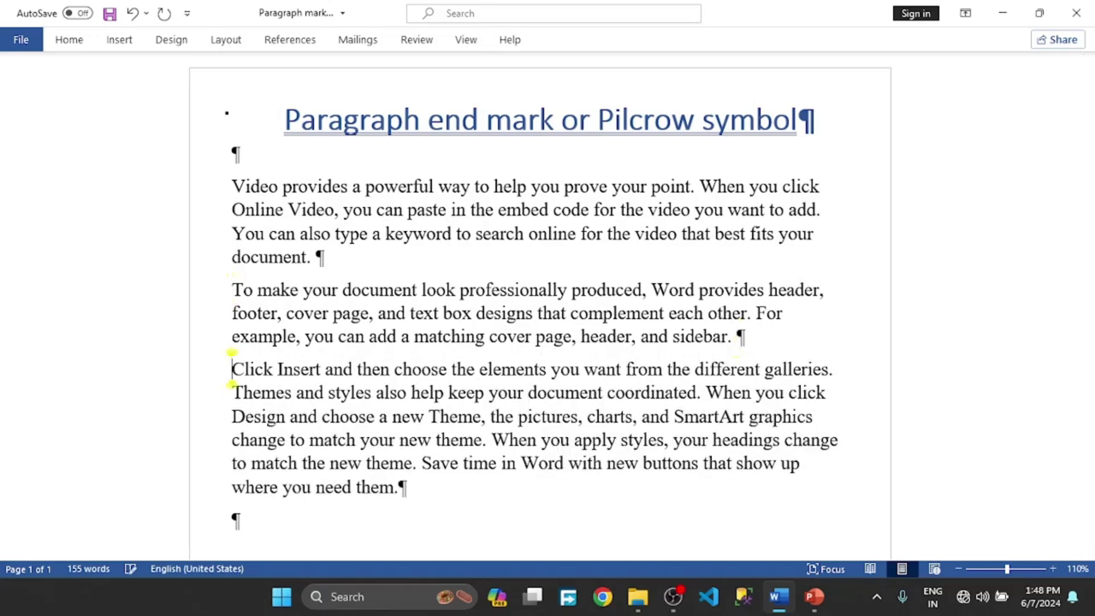
{"action": "left_click", "coordinate": [705, 393]}
{"action": "key", "text": "Return"}
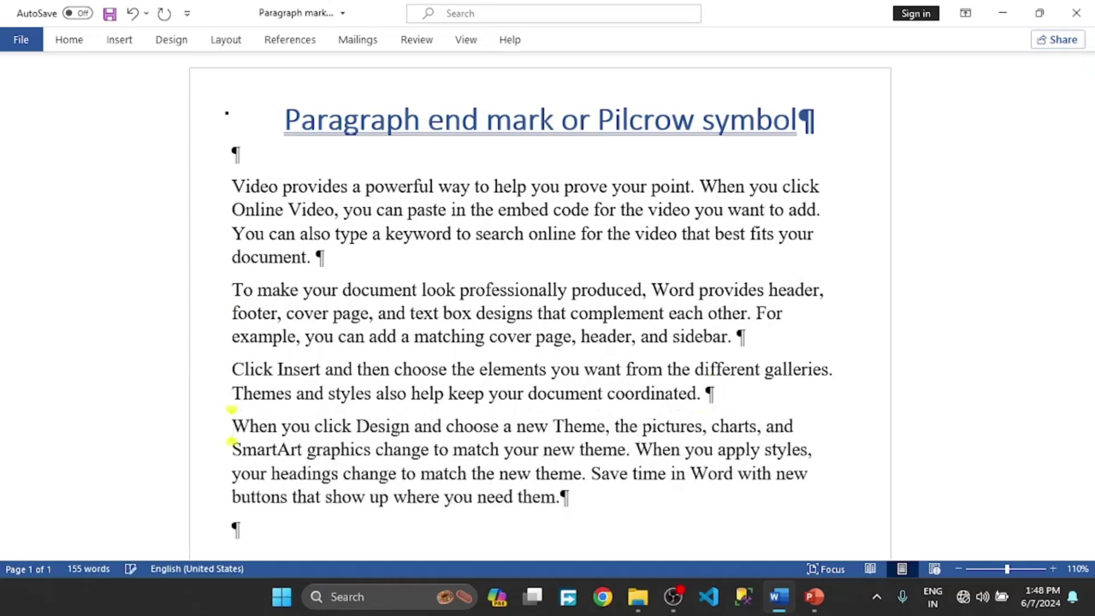
Tidy the empty paragraphs after the text and delete the blank line under the title.
{"action": "scroll", "coordinate": [695, 392], "scroll_direction": "down", "scroll_amount": 1}
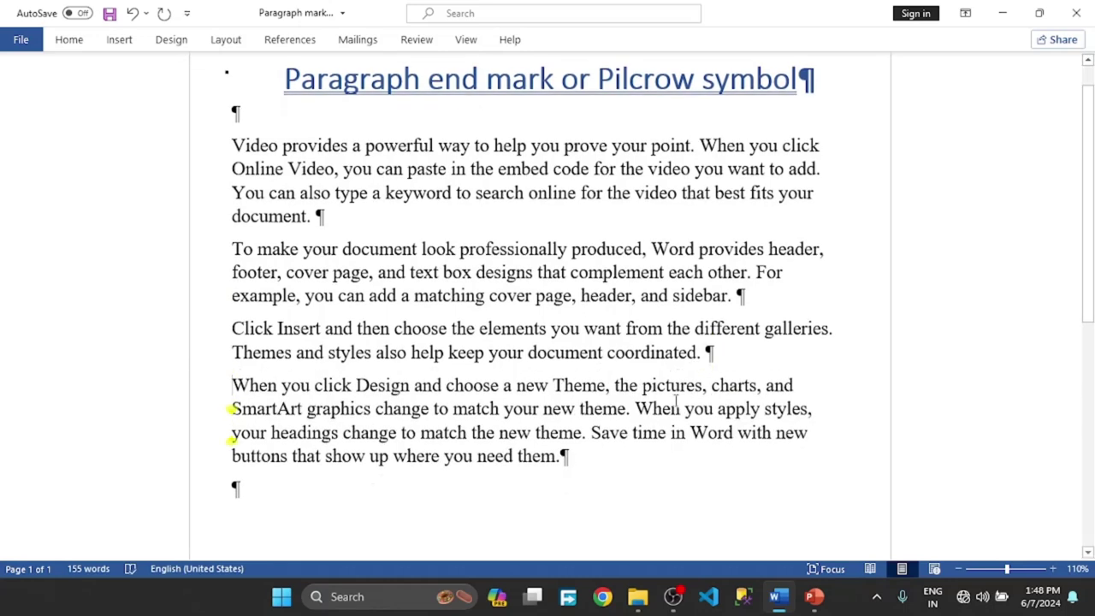
{"action": "left_click", "coordinate": [578, 454]}
{"action": "key", "text": "Return"}
{"action": "key", "text": "Return"}
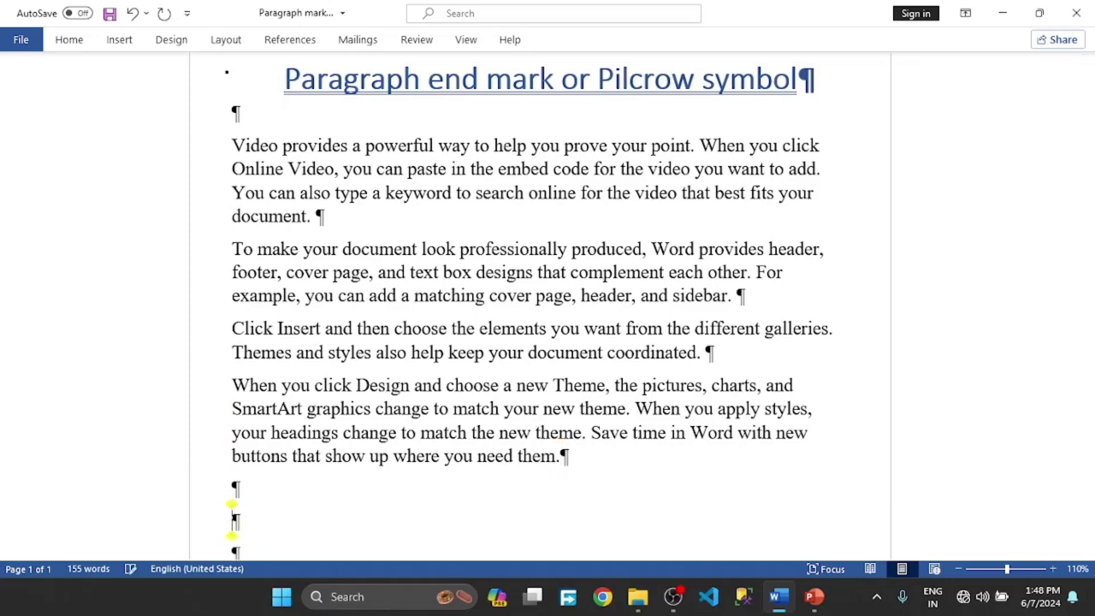
{"action": "key", "text": "Return"}
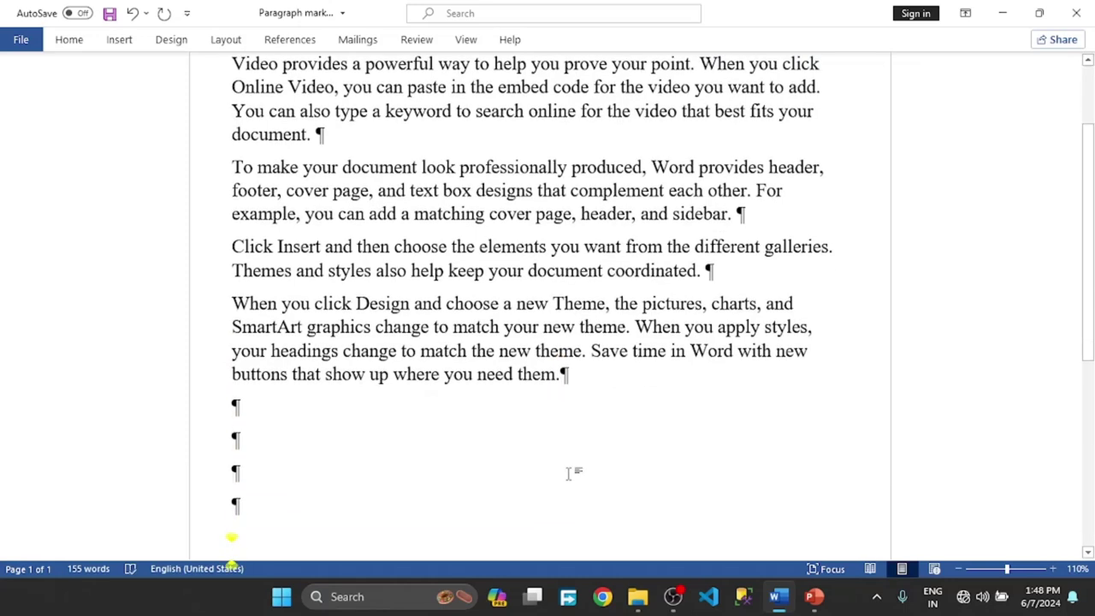
{"action": "key", "text": "Return"}
{"action": "key", "text": "Return"}
{"action": "key", "text": "Return"}
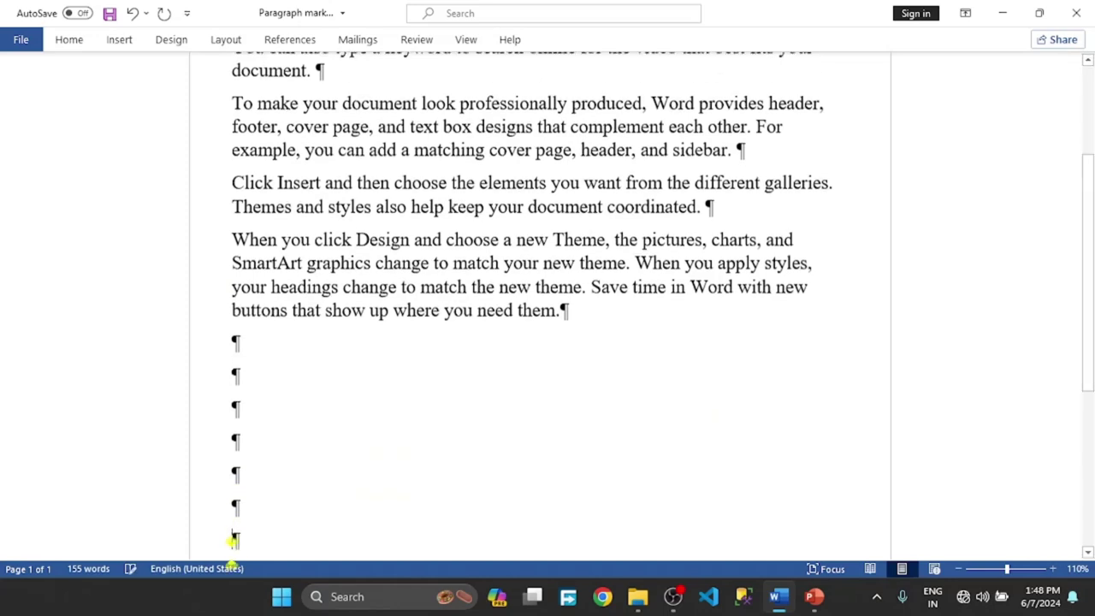
{"action": "key", "text": "BackSpace"}
{"action": "key", "text": "BackSpace"}
{"action": "key", "text": "BackSpace"}
{"action": "key", "text": "BackSpace"}
{"action": "key", "text": "BackSpace"}
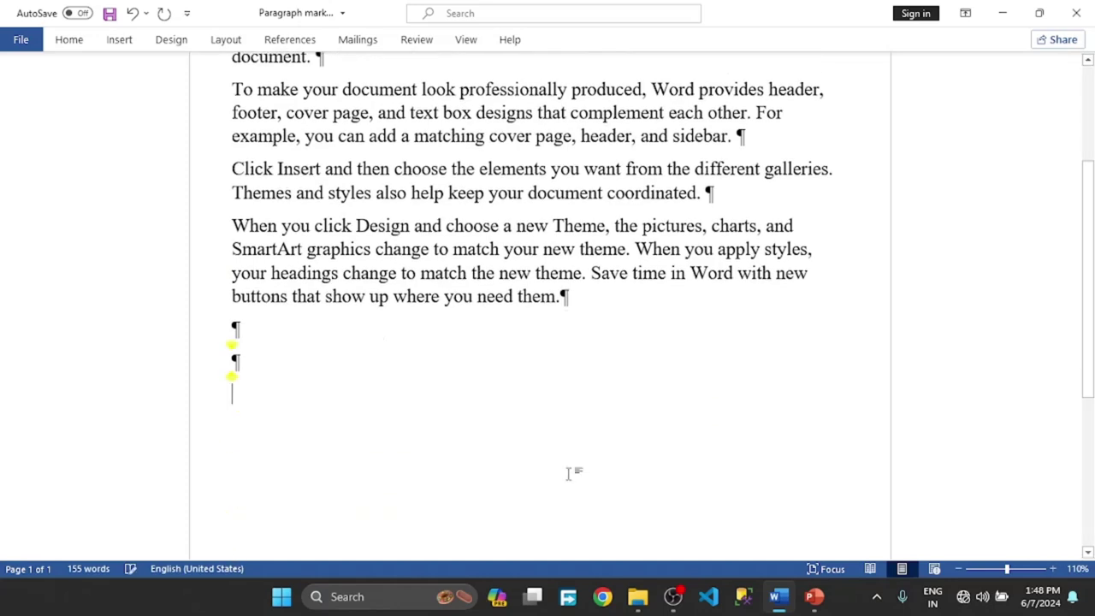
{"action": "key", "text": "BackSpace"}
{"action": "key", "text": "BackSpace"}
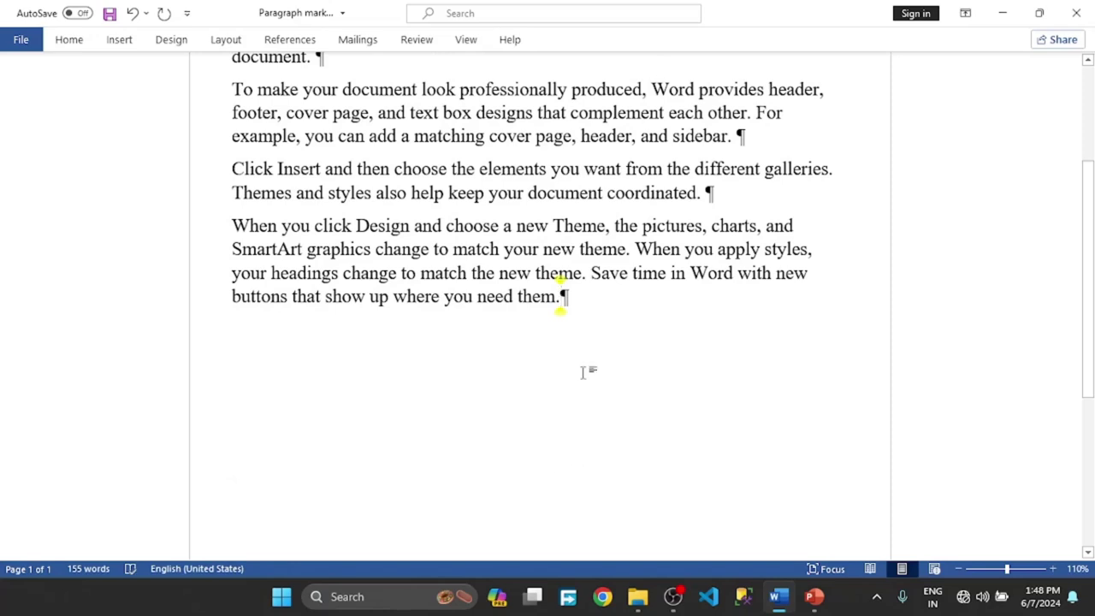
{"action": "scroll", "coordinate": [585, 372], "scroll_direction": "up", "scroll_amount": 3}
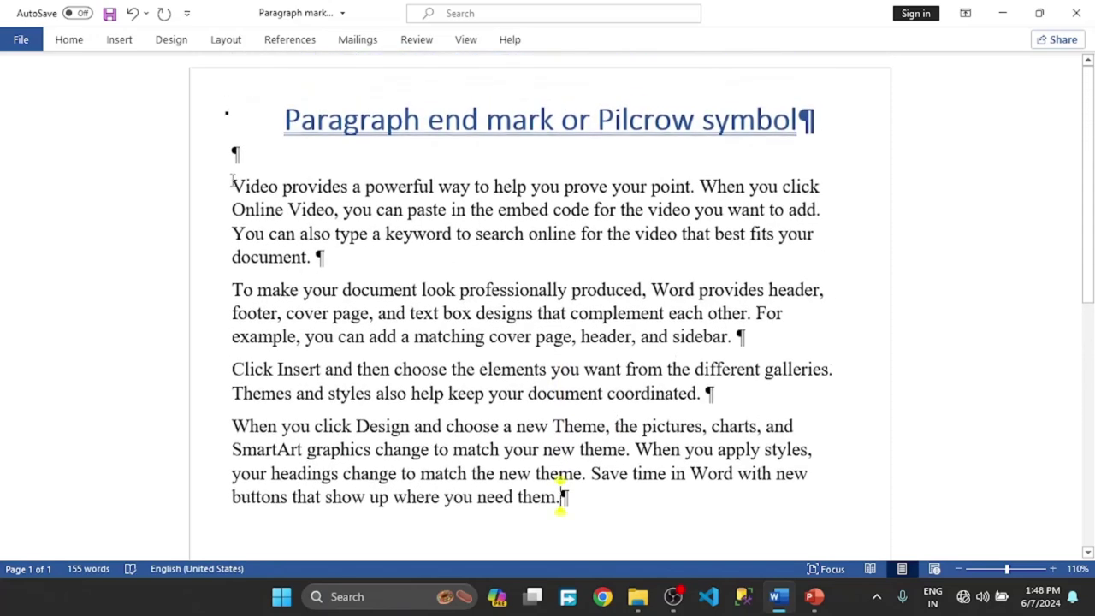
{"action": "left_click", "coordinate": [234, 154]}
{"action": "key", "text": "Delete"}
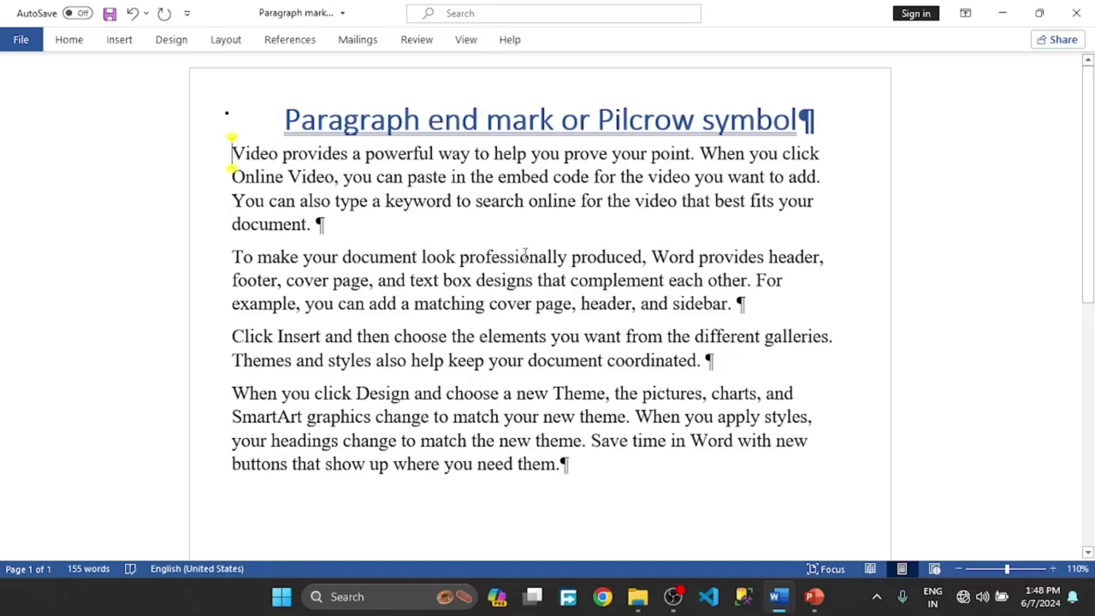
Untick Paragraph marks under Word Options > Display so pilcrows are no longer shown.
{"action": "left_click", "coordinate": [26, 41]}
{"action": "left_click", "coordinate": [55, 549]}
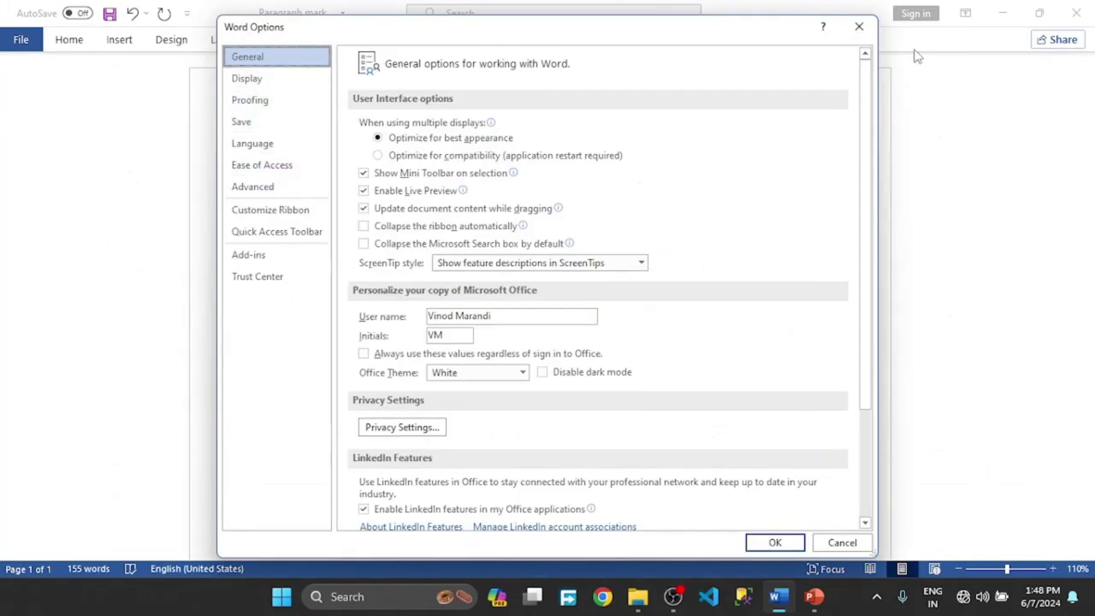
{"action": "left_click", "coordinate": [859, 27]}
{"action": "left_click", "coordinate": [25, 39]}
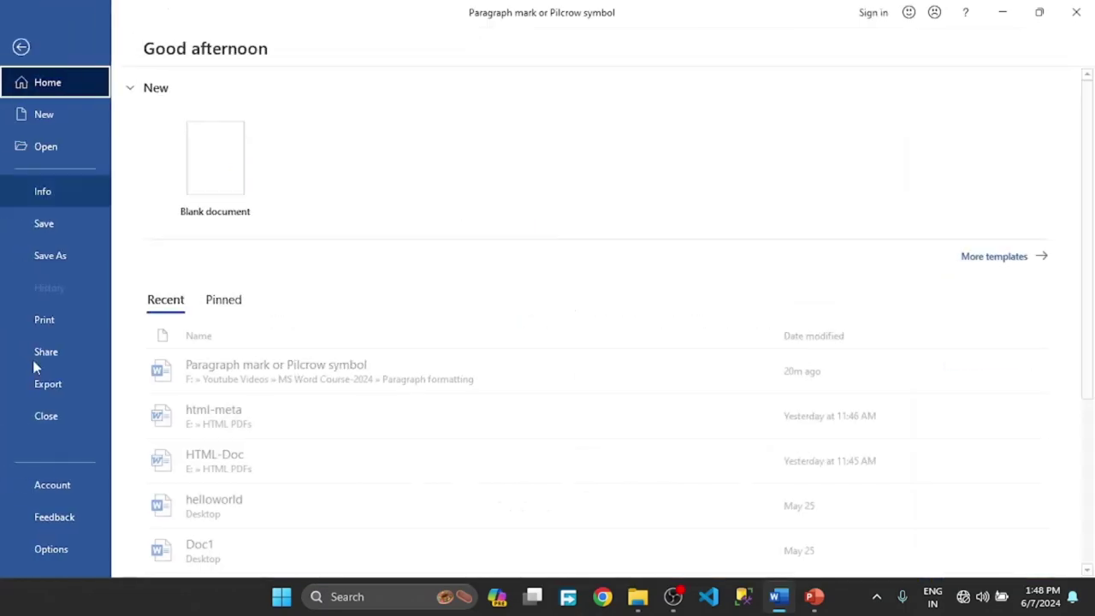
{"action": "left_click", "coordinate": [53, 549]}
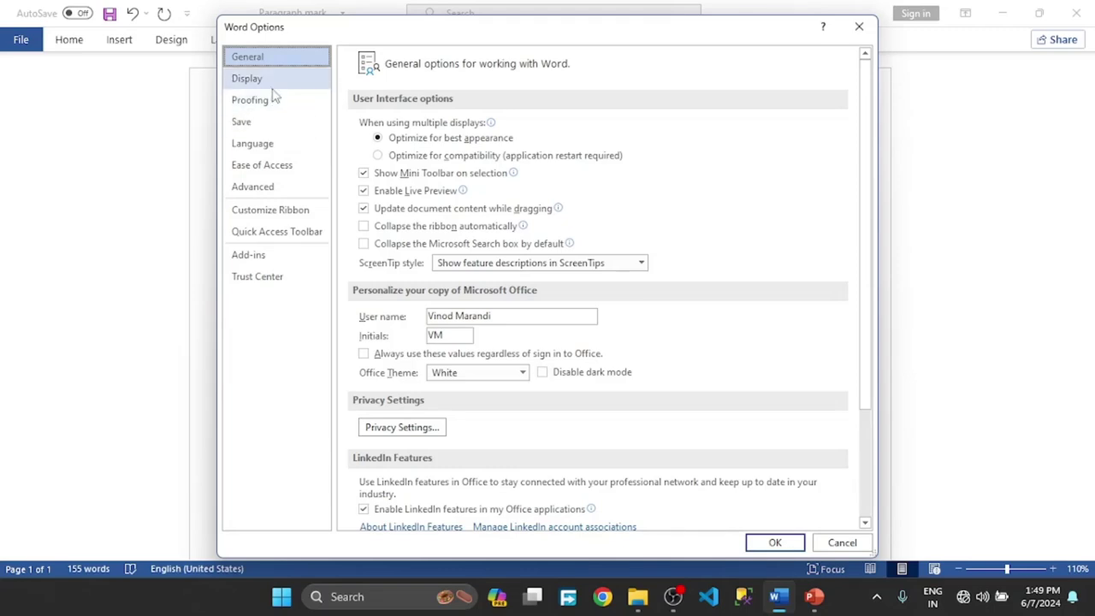
{"action": "left_click", "coordinate": [272, 79]}
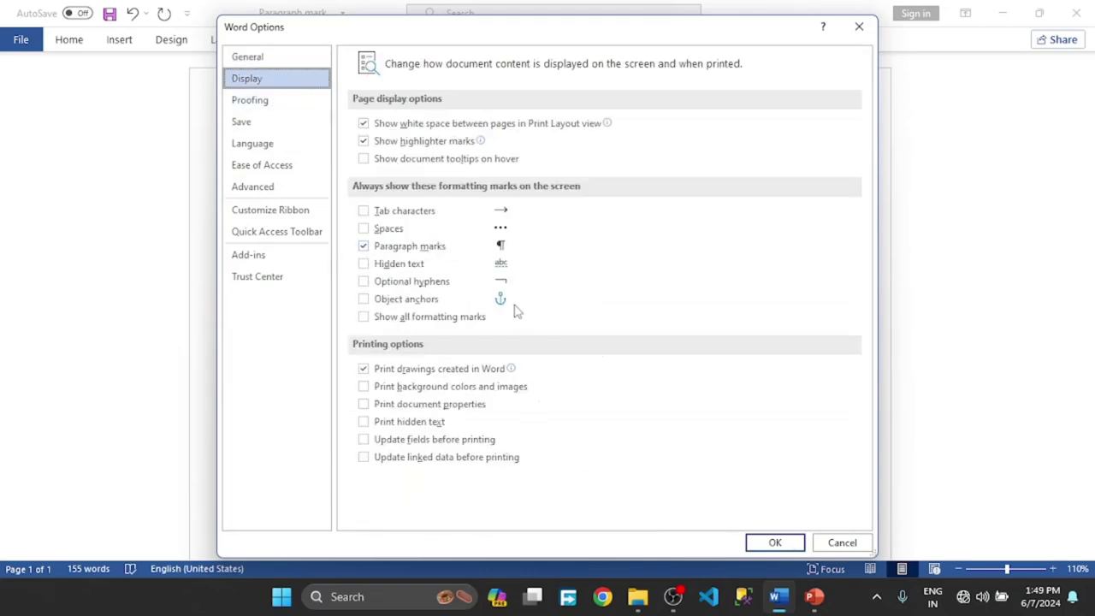
{"action": "left_click_drag", "start_coordinate": [647, 34], "coordinate": [892, 48]}
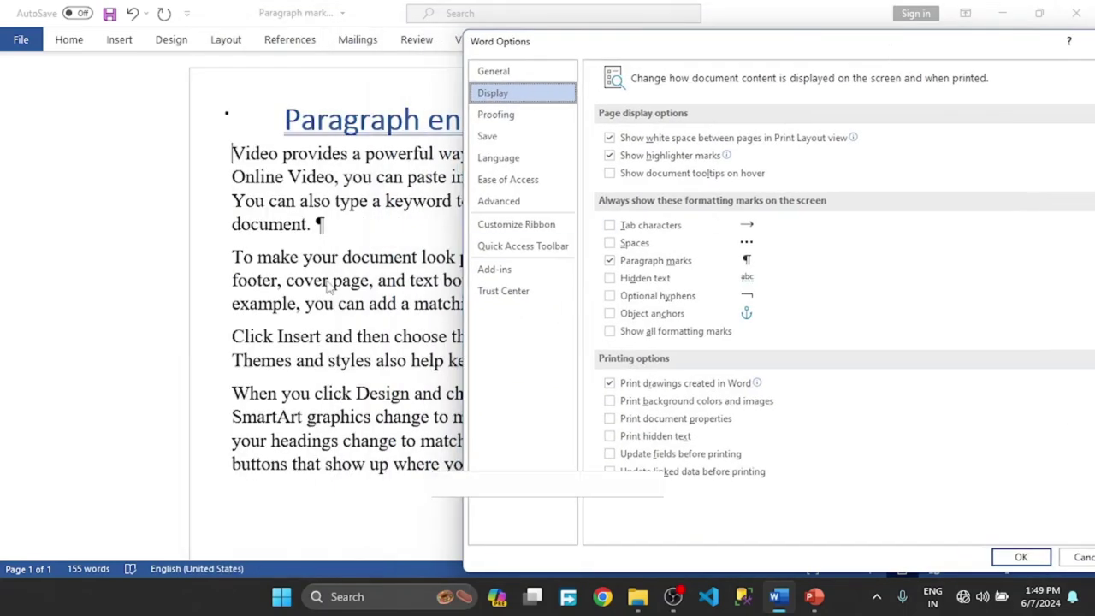
{"action": "left_click", "coordinate": [609, 261]}
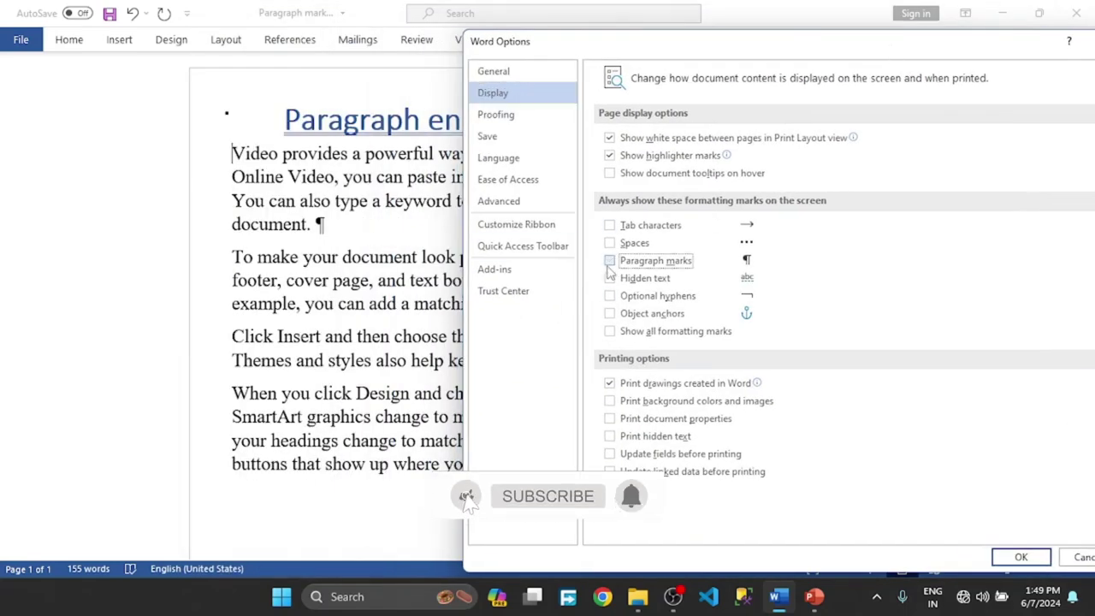
{"action": "left_click", "coordinate": [1020, 557]}
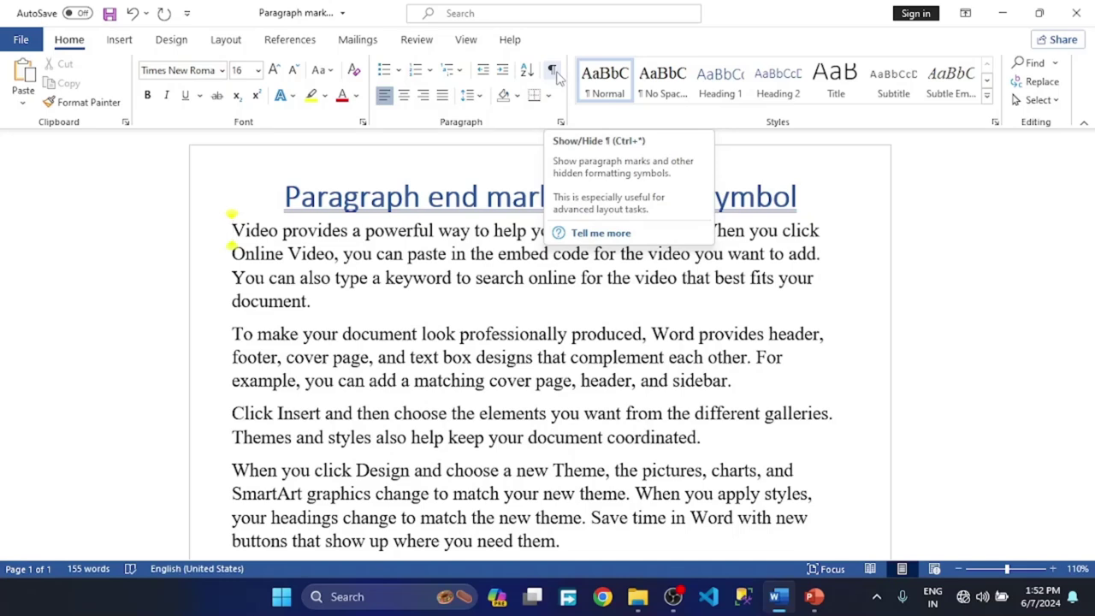
{"action": "left_click", "coordinate": [554, 71]}
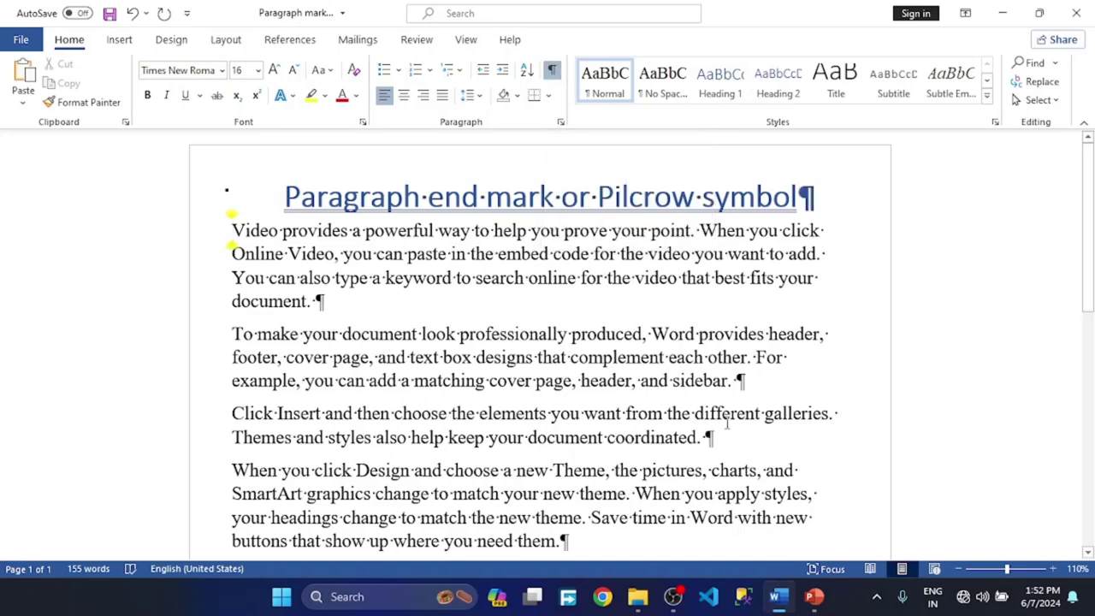
{"action": "scroll", "coordinate": [728, 419], "scroll_direction": "down", "scroll_amount": 1}
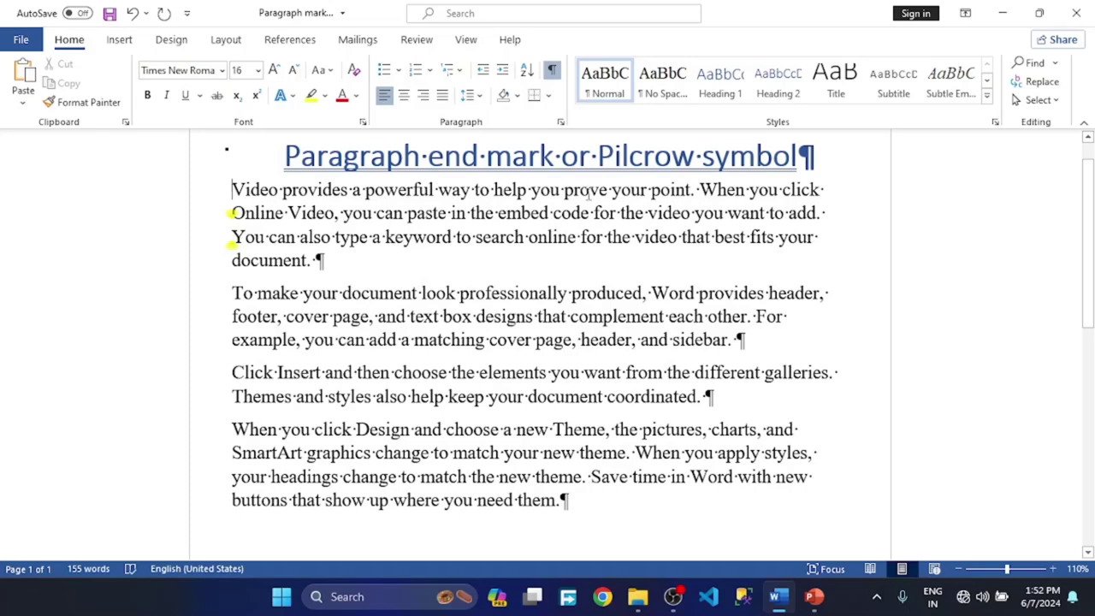
{"action": "left_click", "coordinate": [553, 71]}
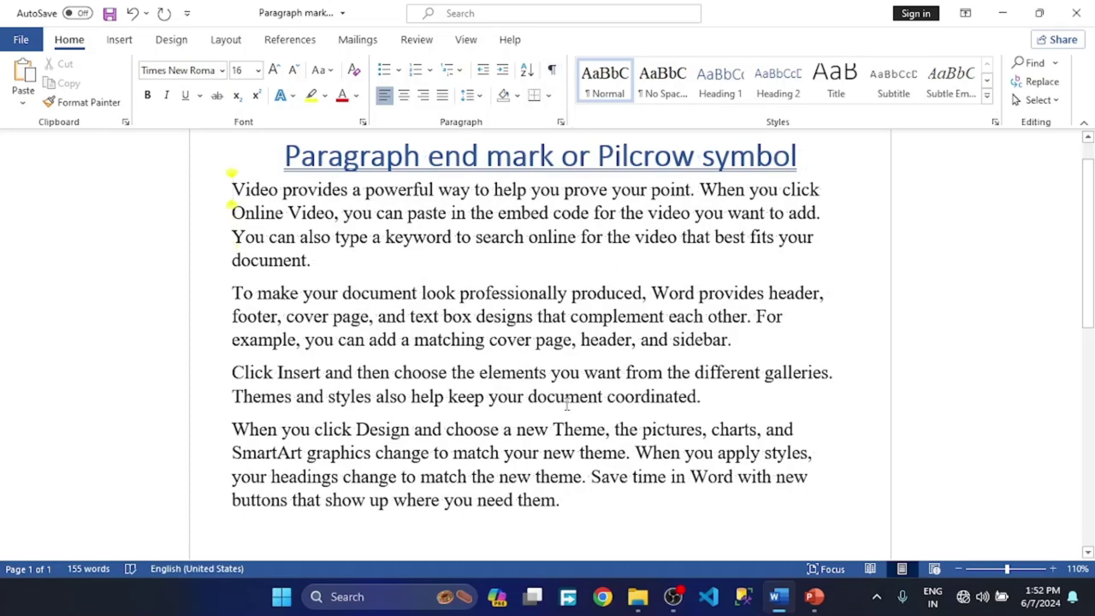
{"action": "left_click", "coordinate": [605, 498]}
Type 'Alt + 0182' on a new line after a blank line below the last paragraph.
{"action": "key", "text": "Return"}
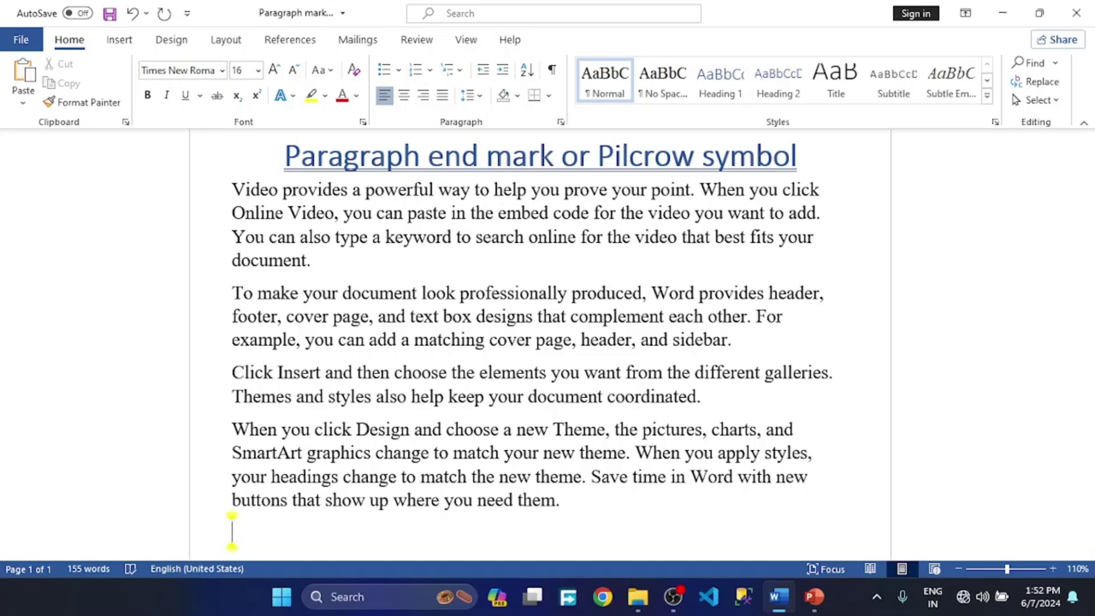
{"action": "scroll", "coordinate": [531, 342], "scroll_direction": "down", "scroll_amount": 3}
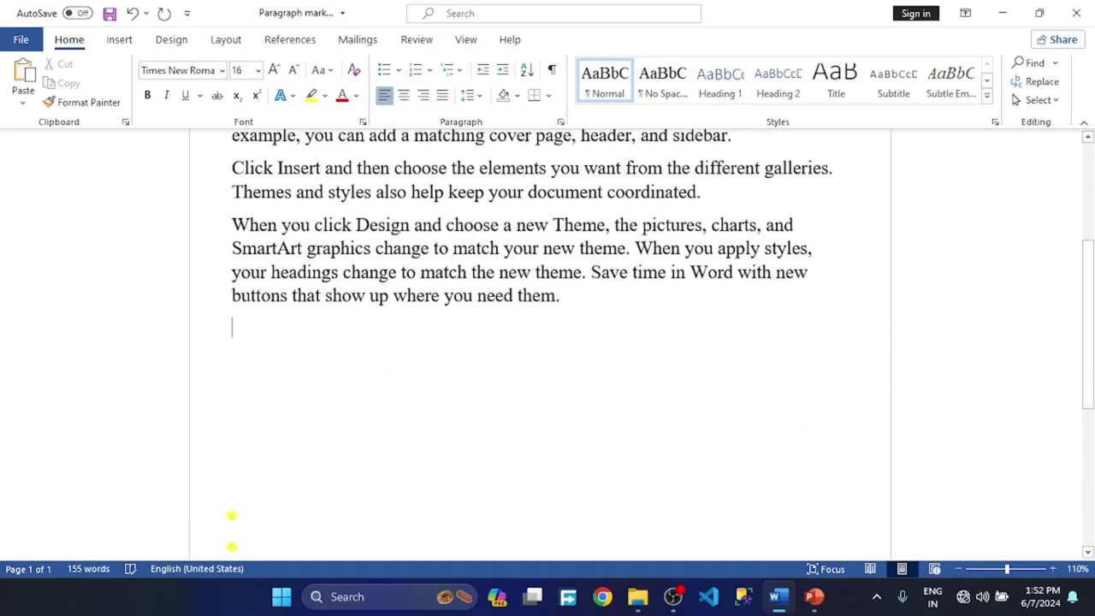
{"action": "key", "text": "Return"}
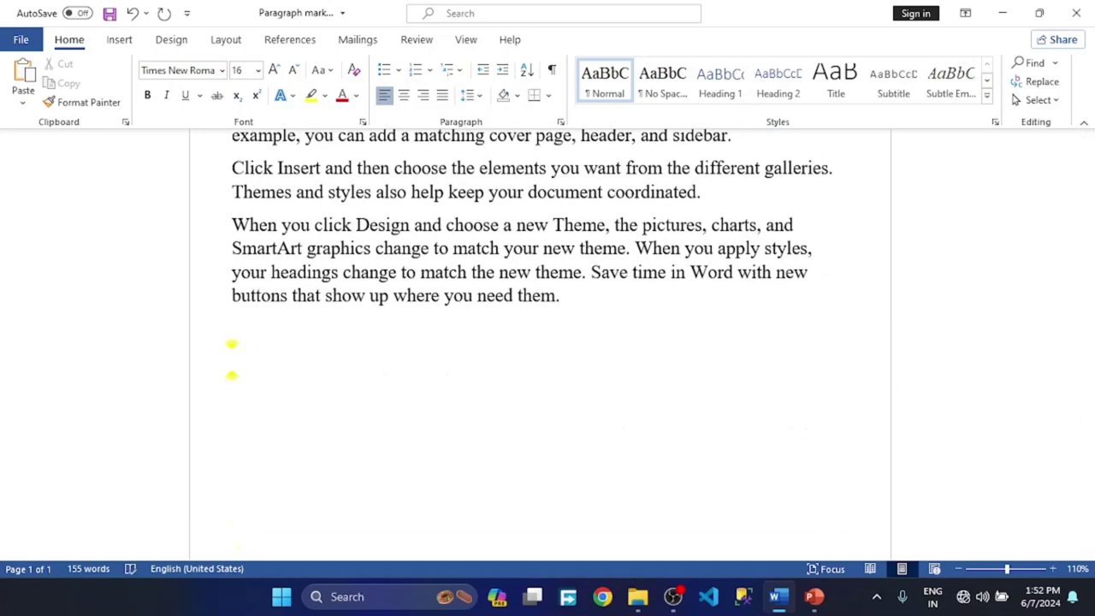
{"action": "type", "text": "alt "}
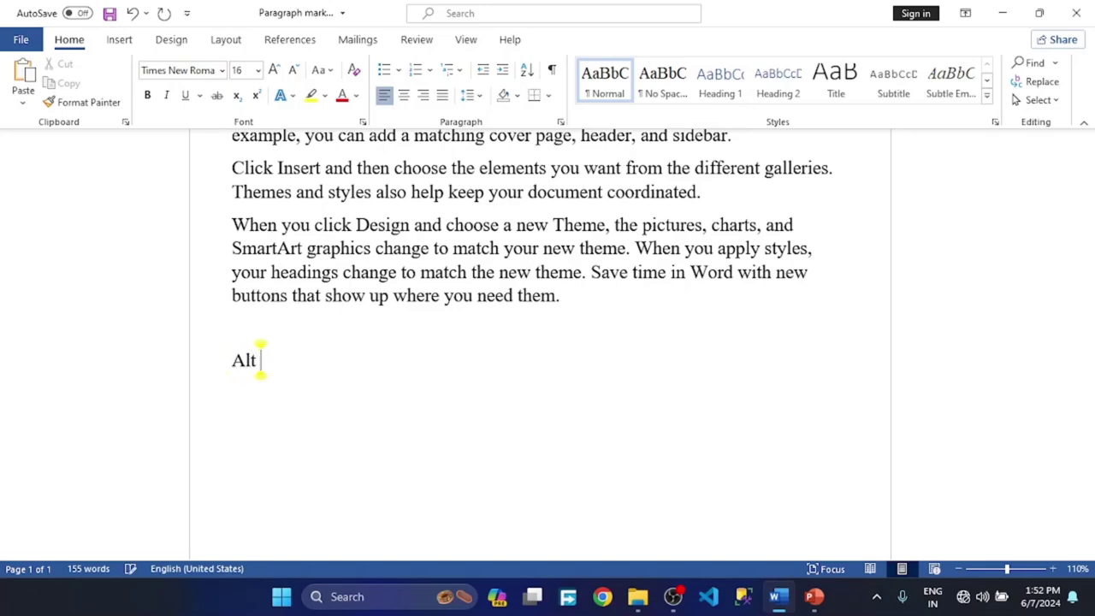
{"action": "type", "text": "+ 0"}
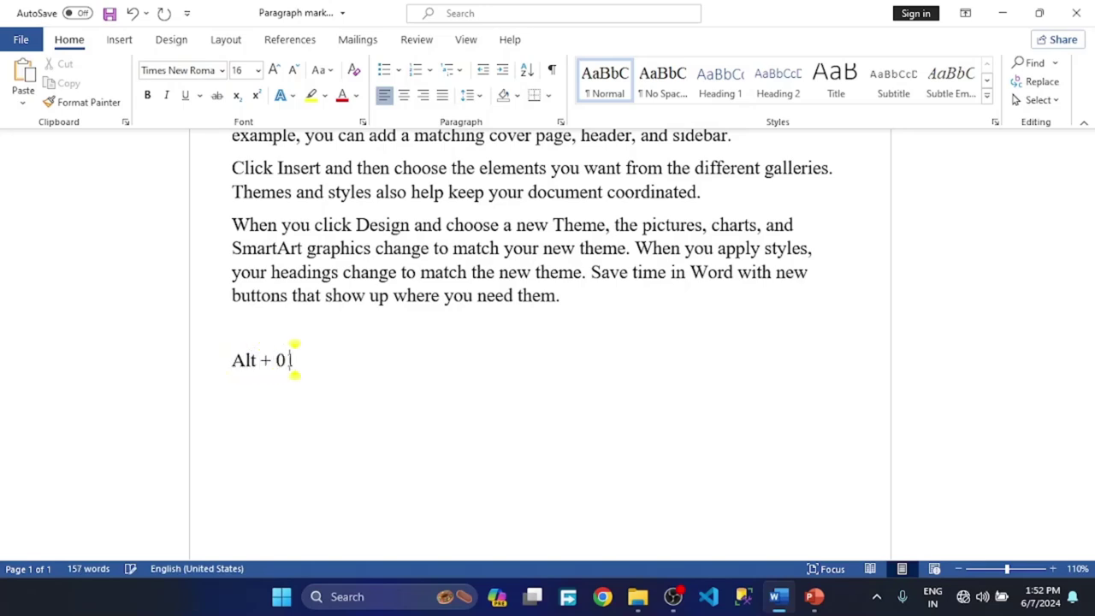
{"action": "type", "text": "182"}
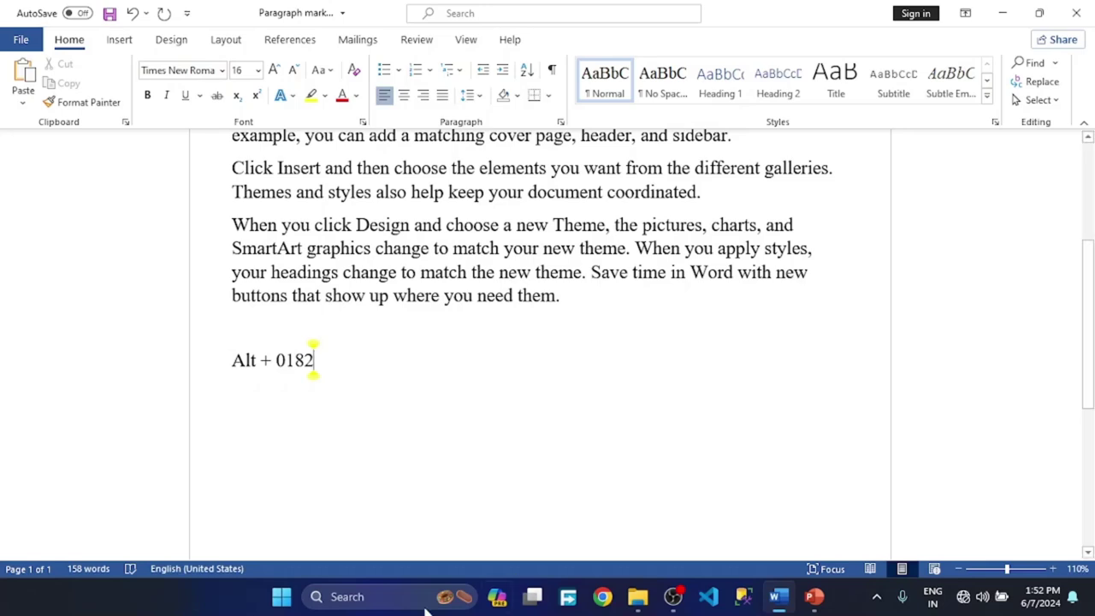
Enlarge the 'Alt + 0182' text to 28 pt and start a new line beneath it.
{"action": "left_click_drag", "start_coordinate": [237, 360], "coordinate": [360, 360]}
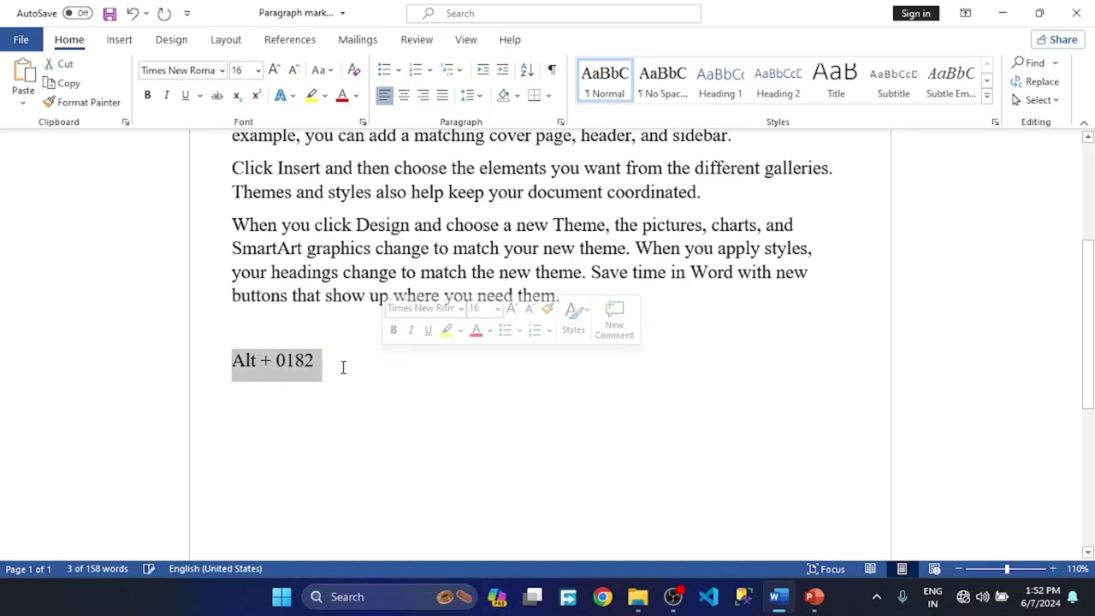
{"action": "key", "text": "ctrl+shift+period"}
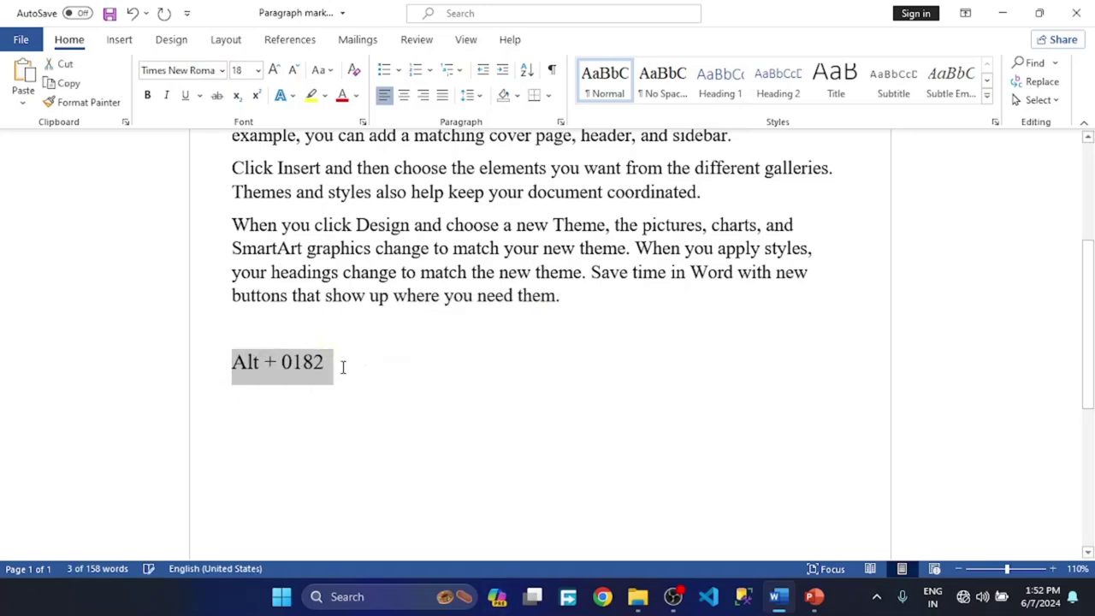
{"action": "key", "text": "ctrl+shift+period"}
{"action": "key", "text": "ctrl+shift+period"}
{"action": "key", "text": "ctrl+shift+period"}
{"action": "key", "text": "ctrl+shift+period"}
{"action": "left_click", "coordinate": [520, 406]}
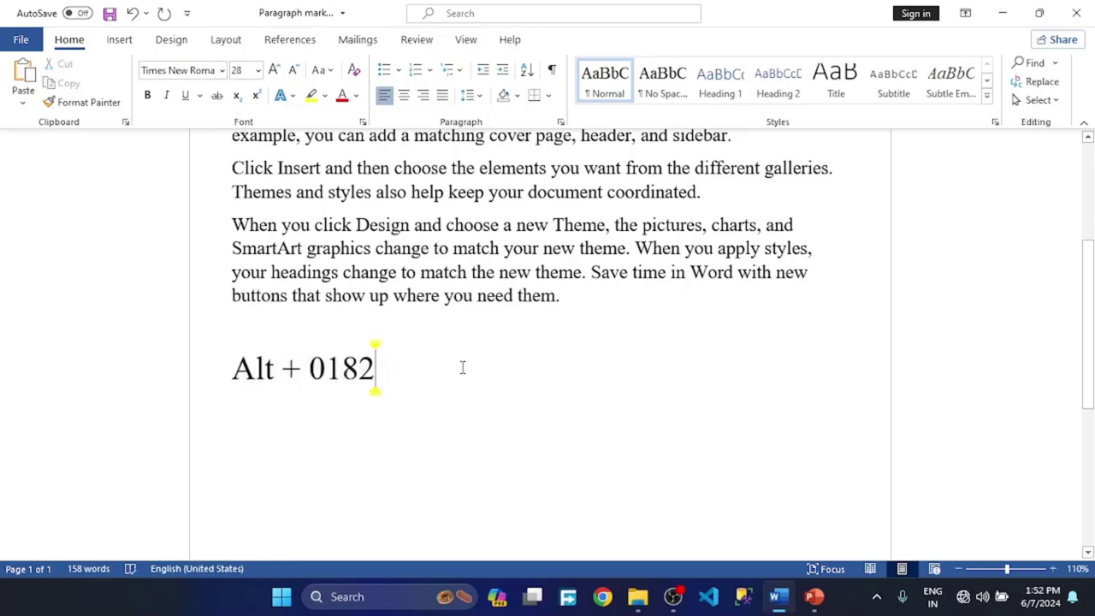
{"action": "scroll", "coordinate": [462, 367], "scroll_direction": "up", "scroll_amount": 5}
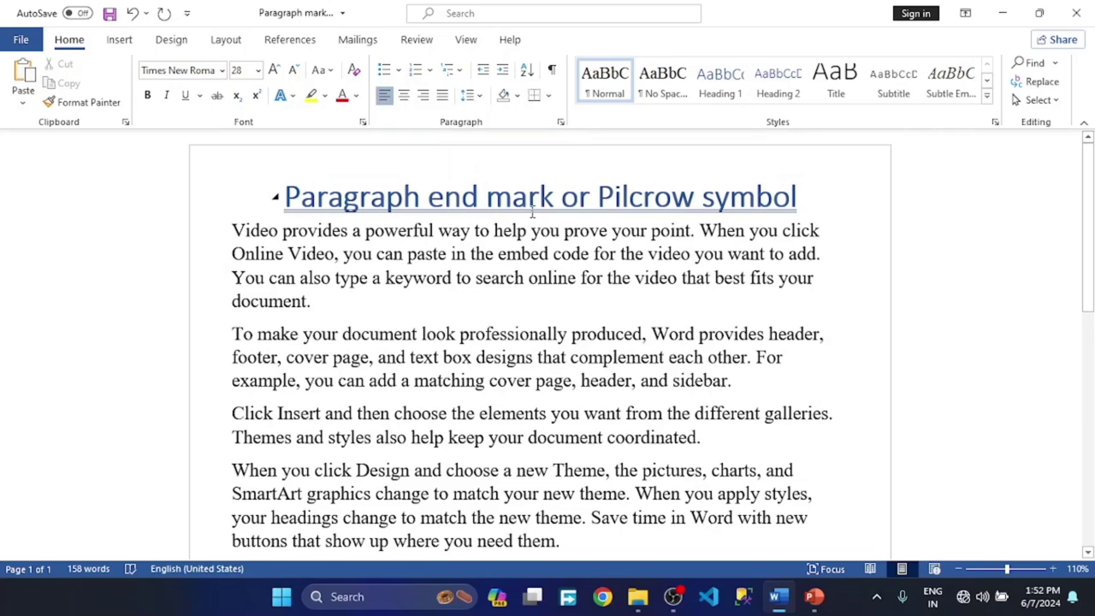
{"action": "scroll", "coordinate": [532, 212], "scroll_direction": "down", "scroll_amount": 2}
{"action": "scroll", "coordinate": [582, 277], "scroll_direction": "down", "scroll_amount": 4}
{"action": "scroll", "coordinate": [547, 360], "scroll_direction": "up", "scroll_amount": 1}
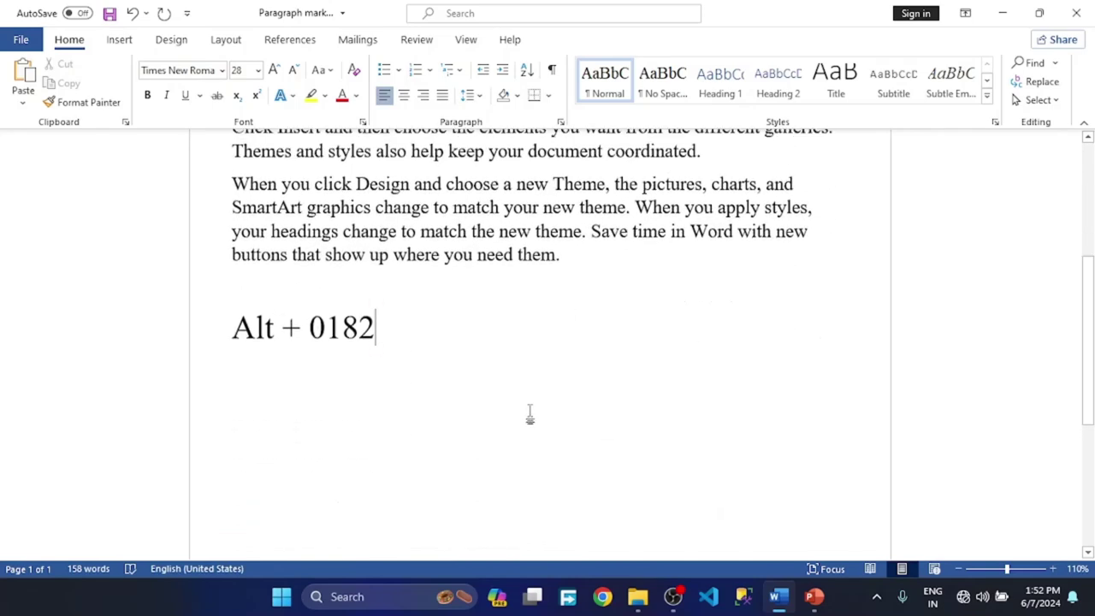
{"action": "key", "text": "Return"}
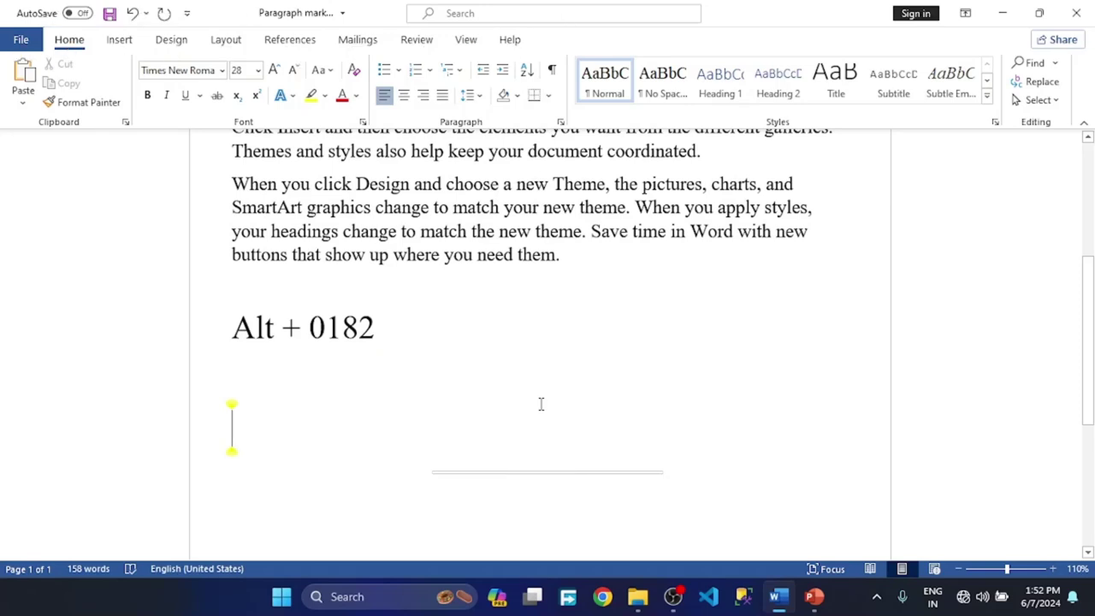
Insert three space-separated pilcrows (¶ ¶ ¶) with Alt+0182, then end the line.
{"action": "type", "text": "¶ "}
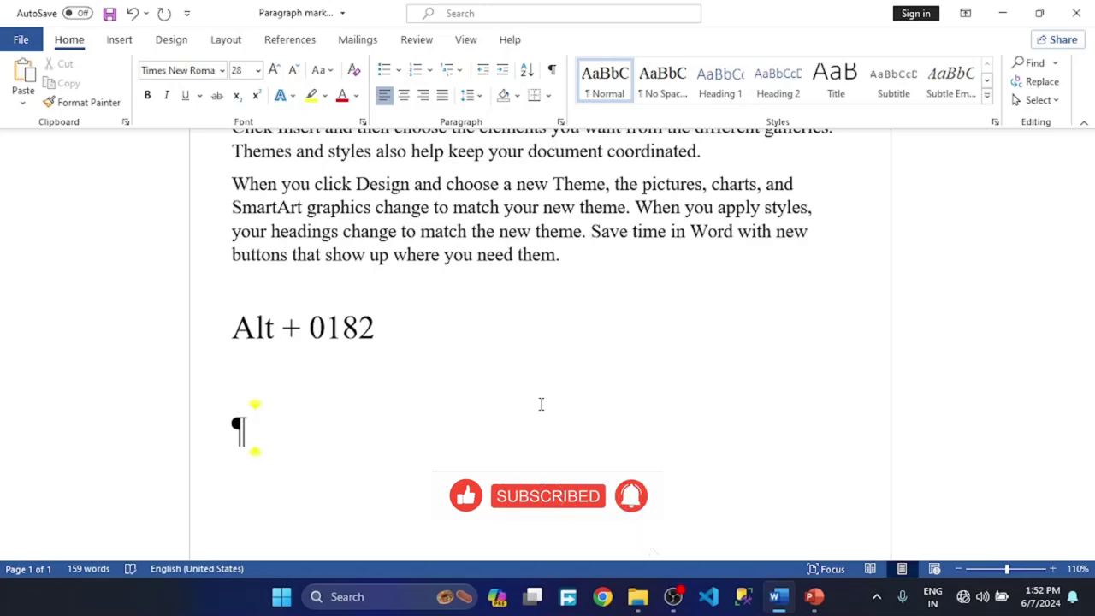
{"action": "type", "text": "¶ "}
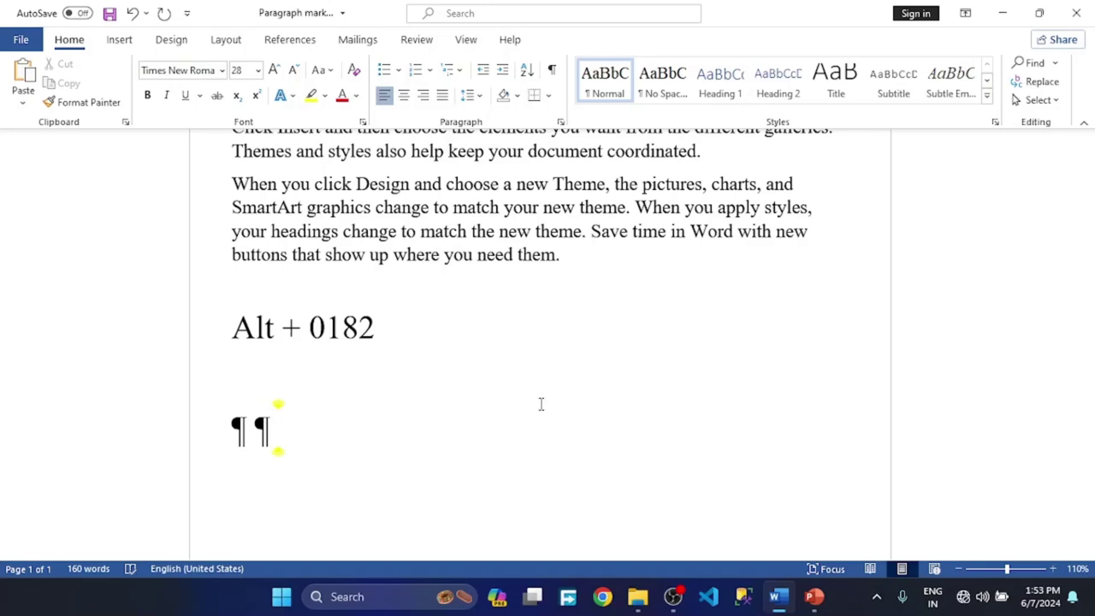
{"action": "type", "text": "¶"}
{"action": "key", "text": "Return"}
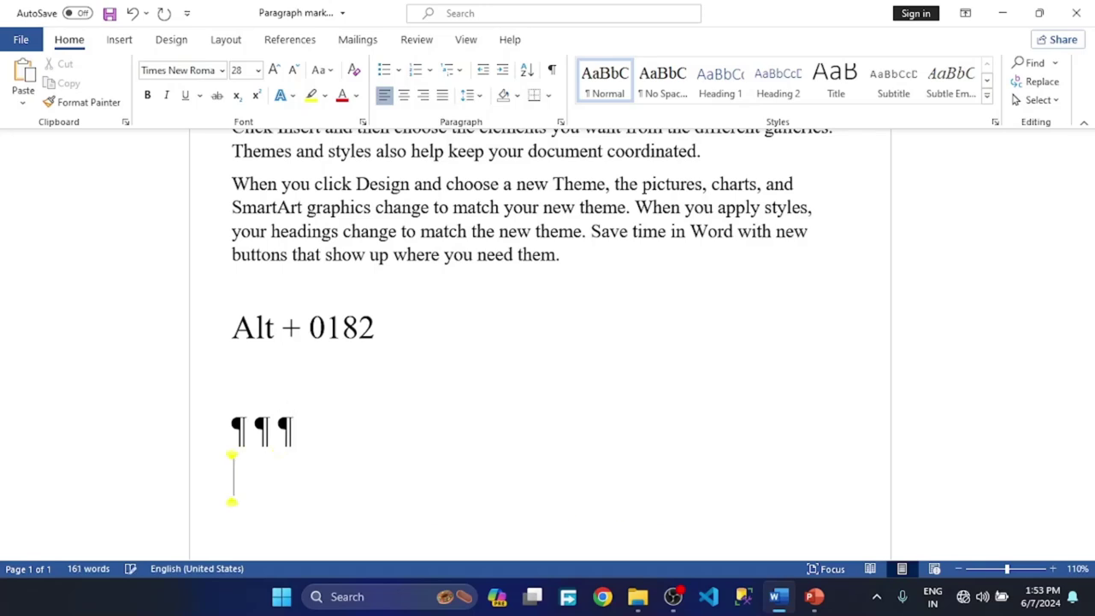